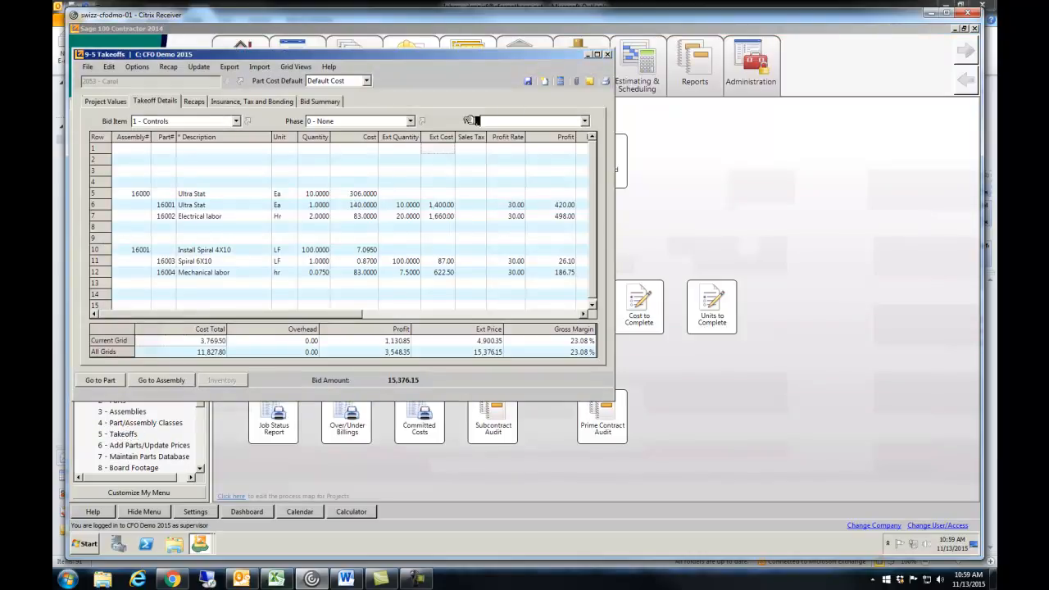
Maximize the Takeoffs window and examine the Ultra Stat assembly in rows 5–7 and the Install Spiral 4X10 assembly in rows 10–12.
click(597, 54)
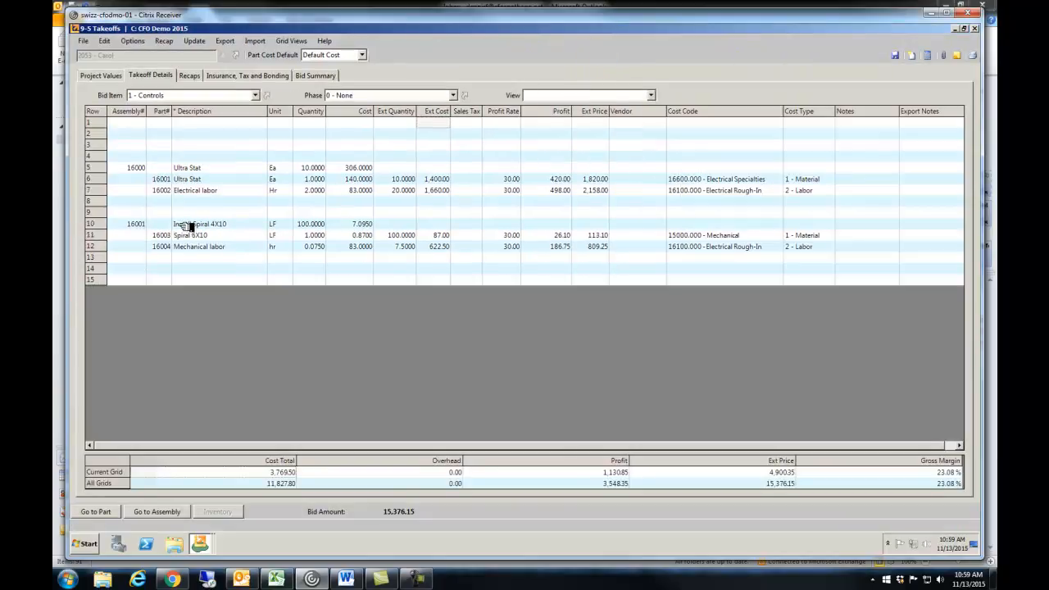
click(97, 168)
drag(104, 171, 110, 189)
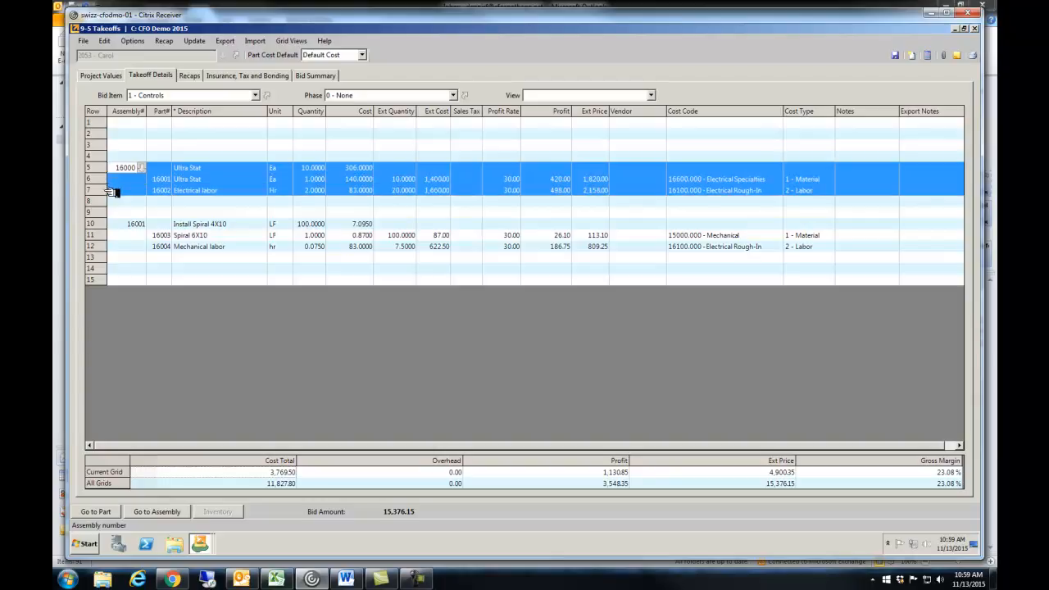
drag(93, 223, 103, 244)
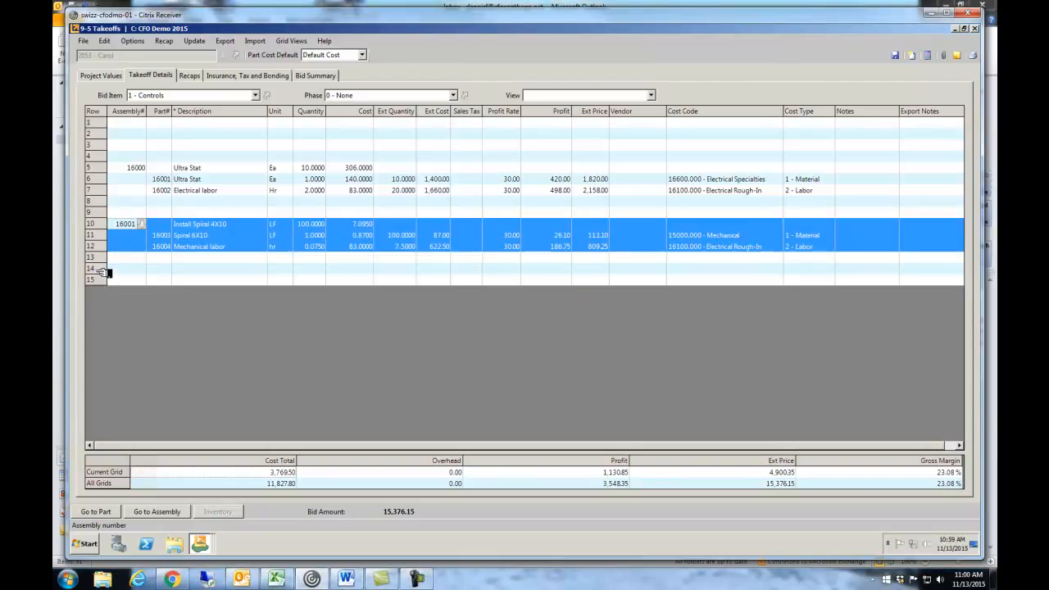
Insert a blank row at row 14 of the Controls takeoff grid.
right_click(97, 269)
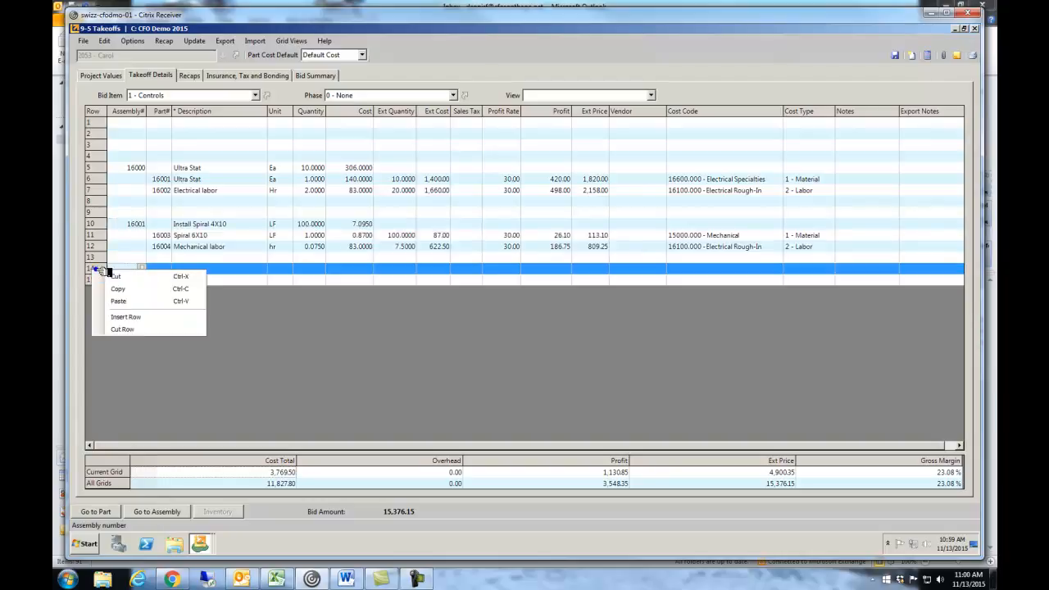
click(119, 317)
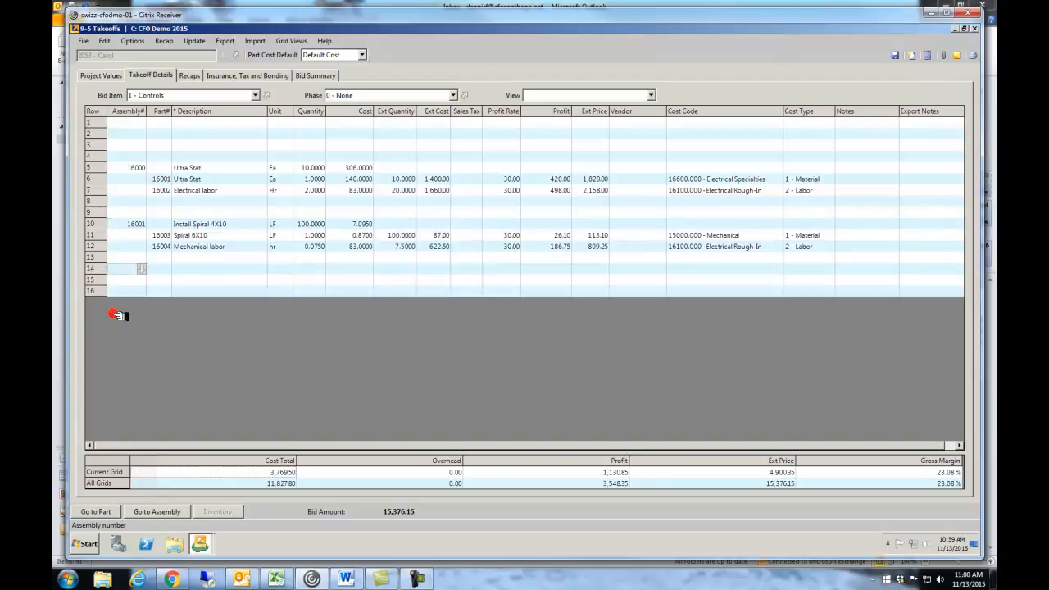
right_click(110, 270)
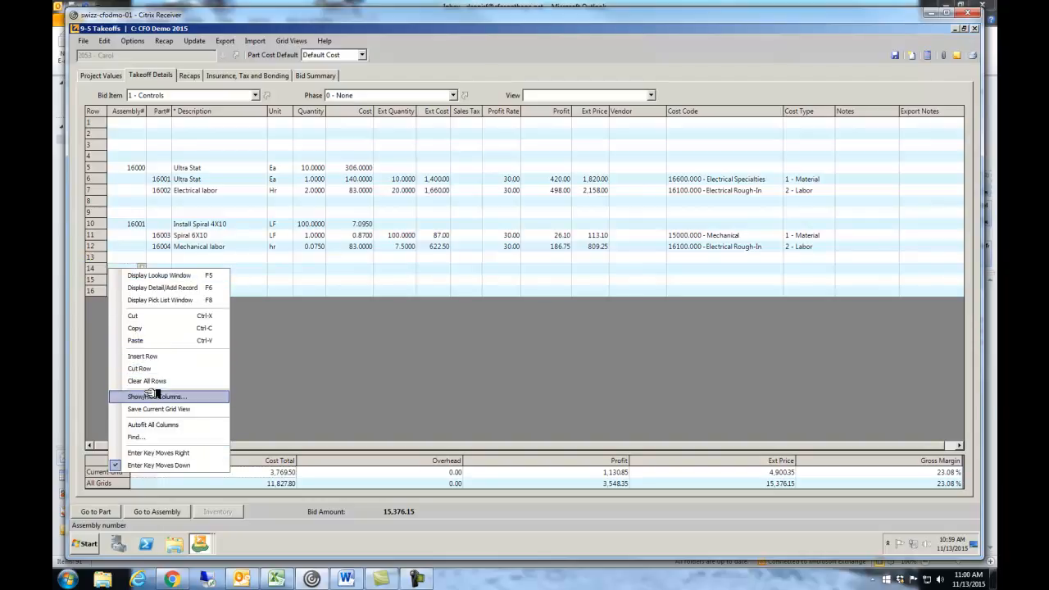
click(288, 292)
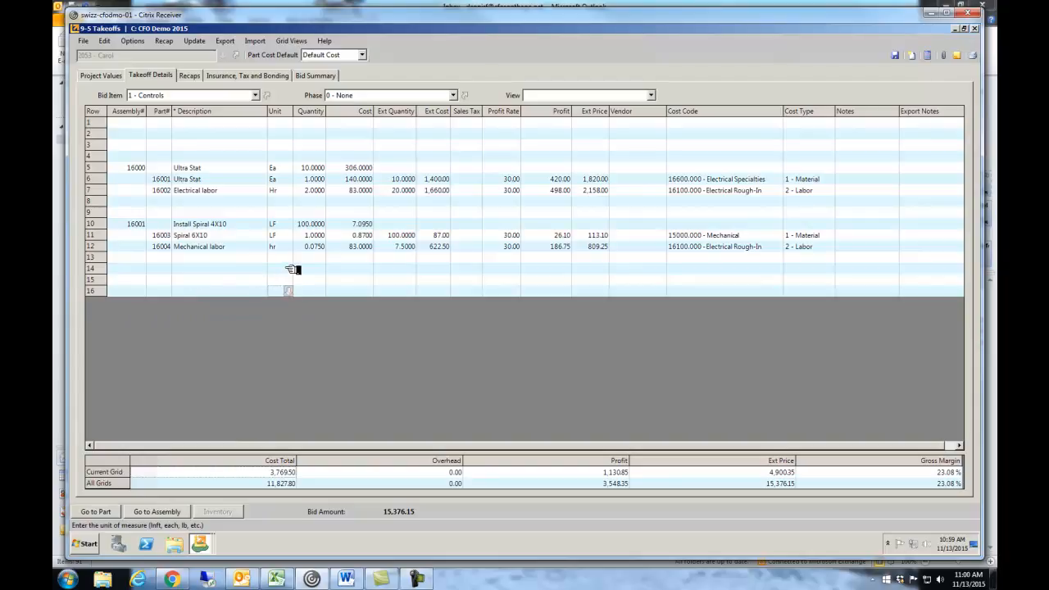
Add assembly 16001 to the takeoff in row 14.
click(140, 269)
text(16001)
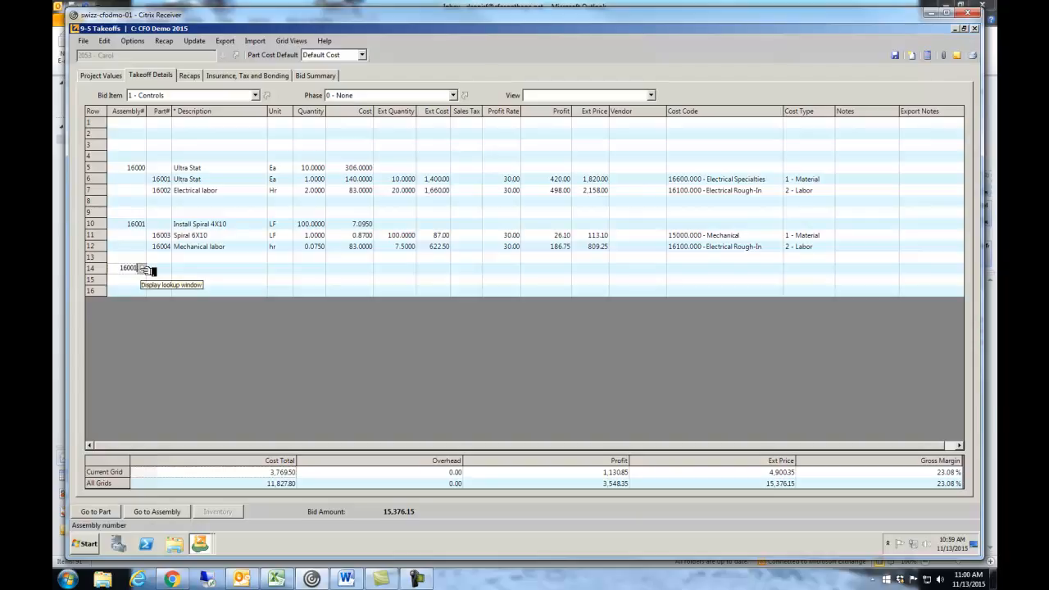
key(Return)
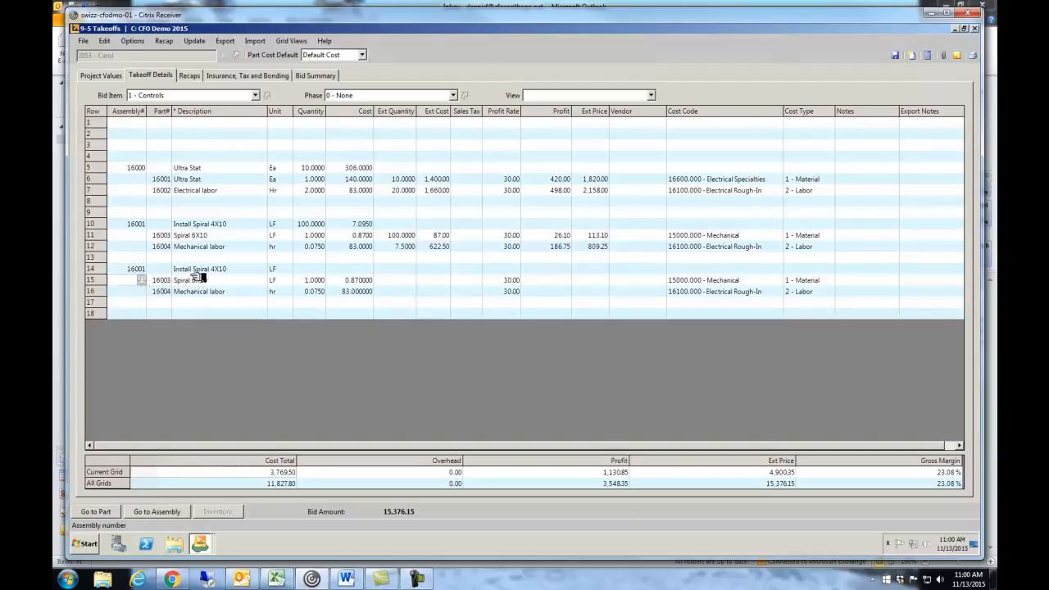
Set the quantity of the Install Spiral 4X10 assembly in row 14 to 250 and recalculate the takeoff.
click(307, 270)
text(250)
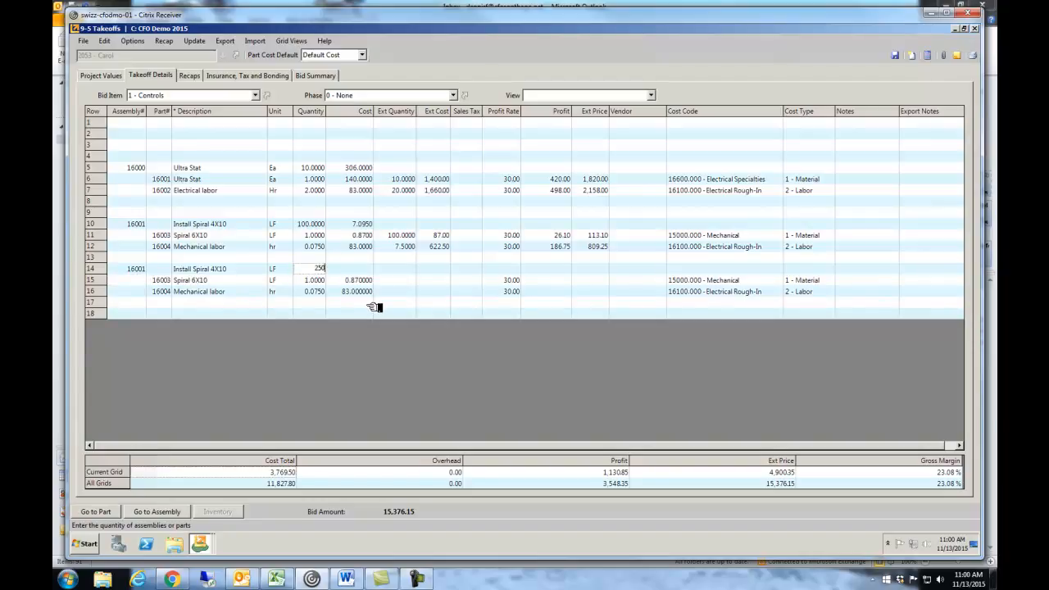
key(Return)
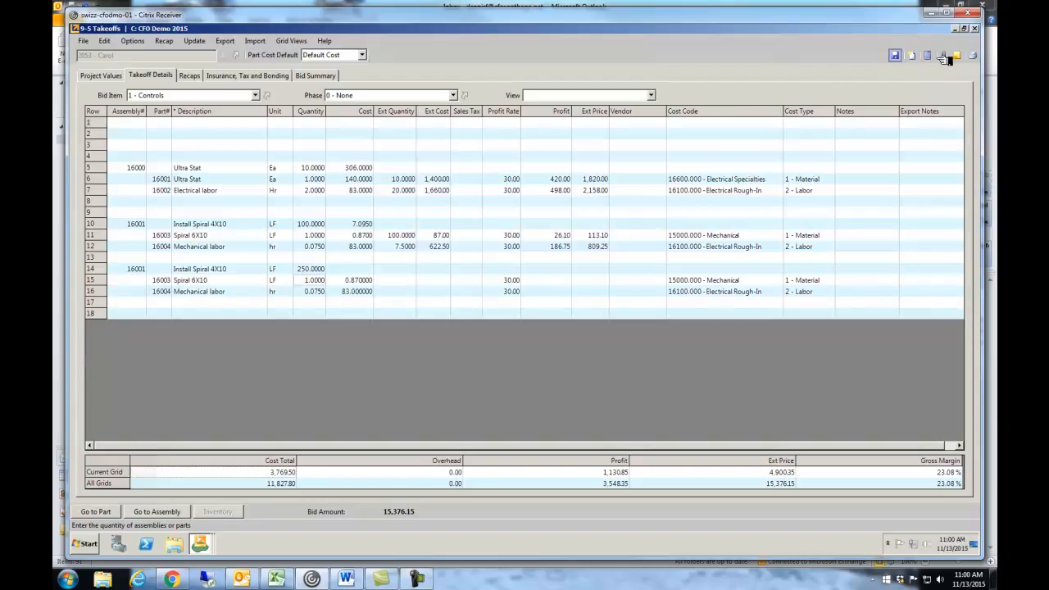
click(941, 56)
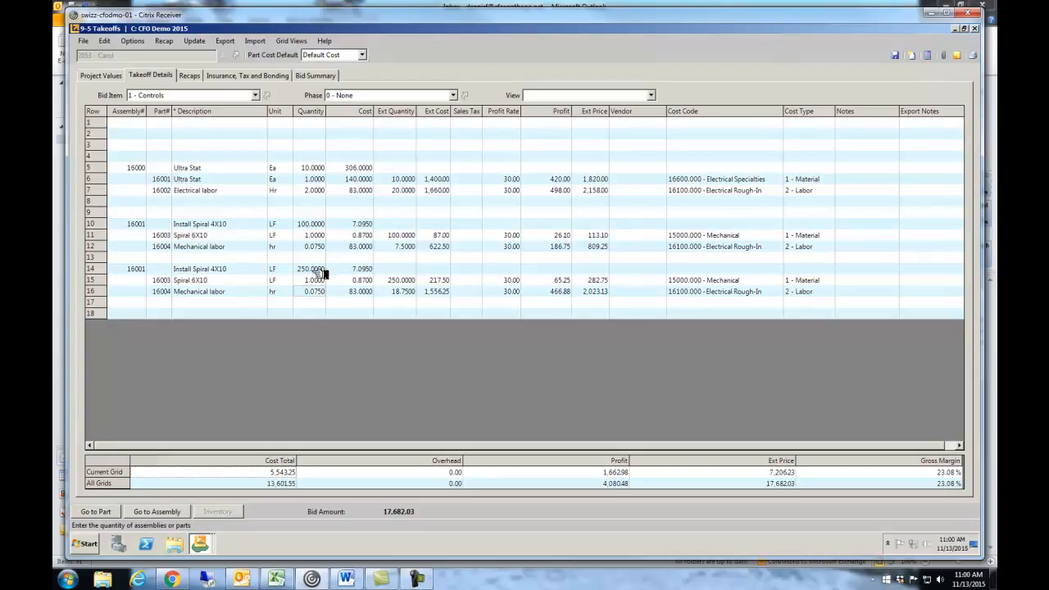
Examine the extended quantities, costs, profit rates and extended prices of the parts in rows 15 and 16, plus the current grid totals.
click(406, 301)
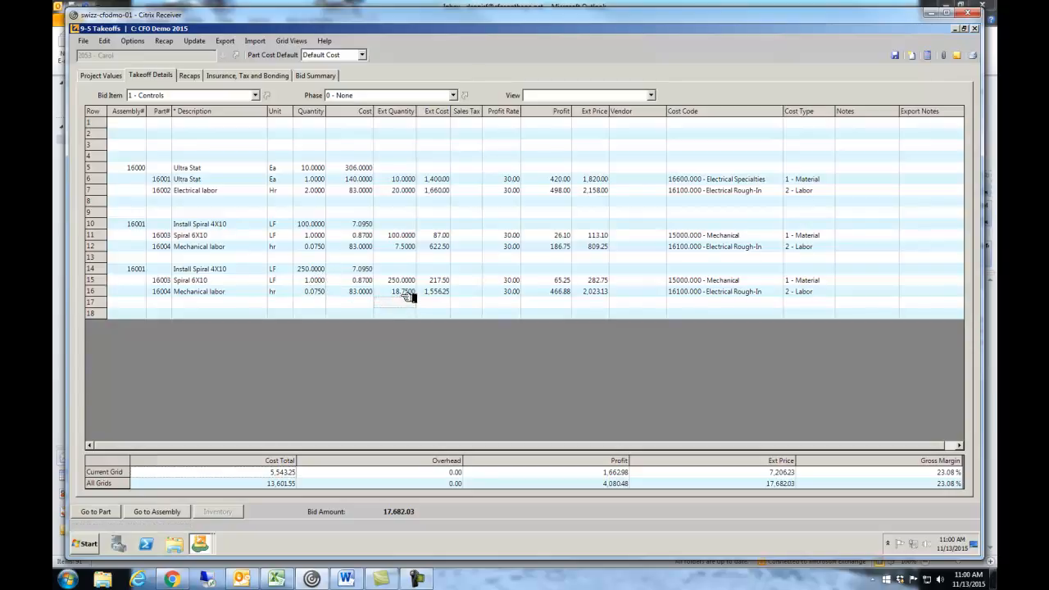
click(362, 294)
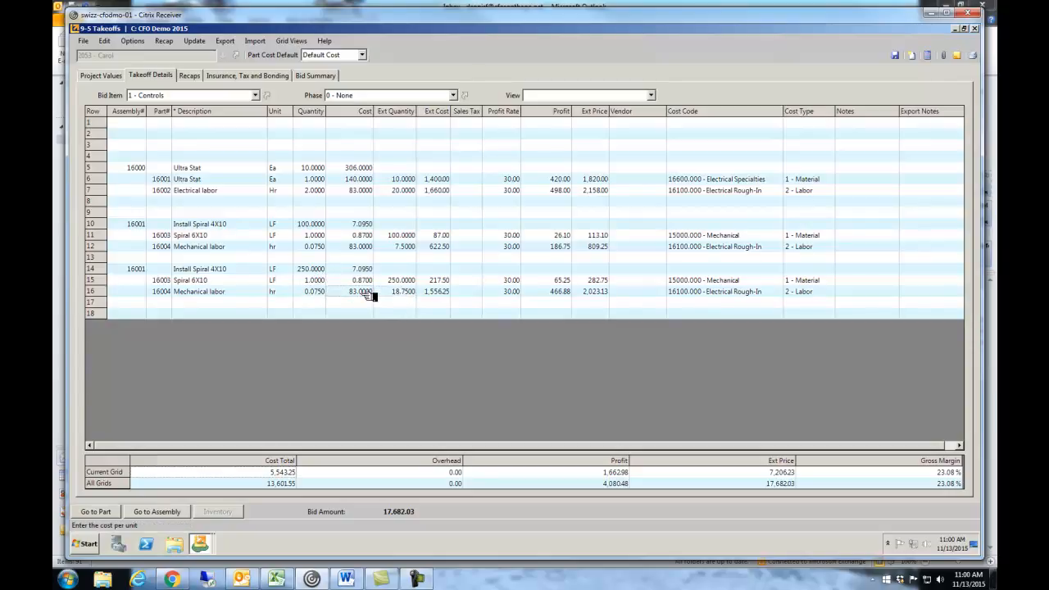
click(442, 292)
click(361, 284)
click(437, 282)
click(441, 292)
click(510, 291)
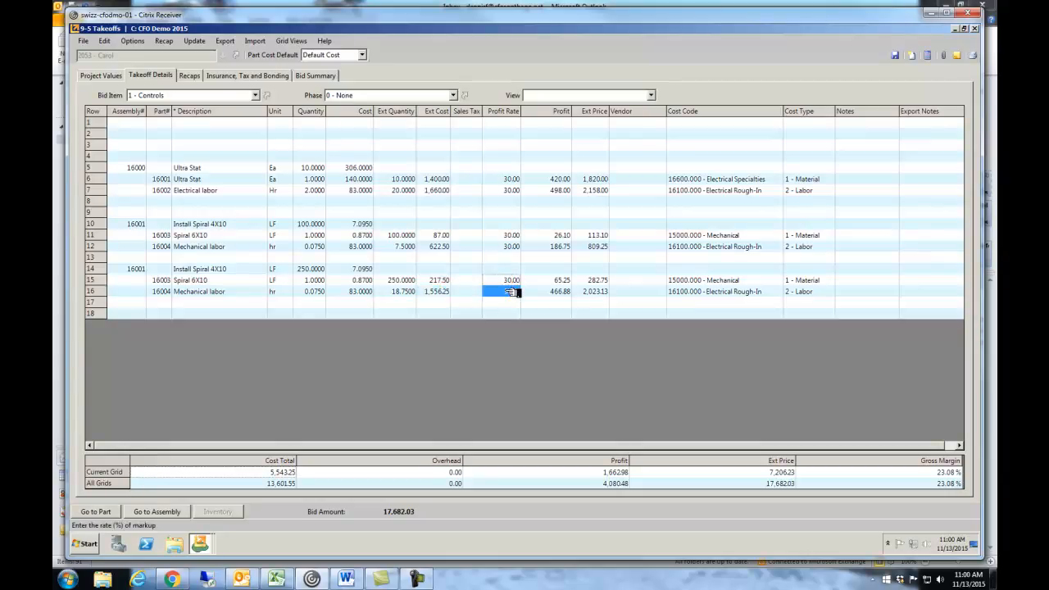
click(596, 290)
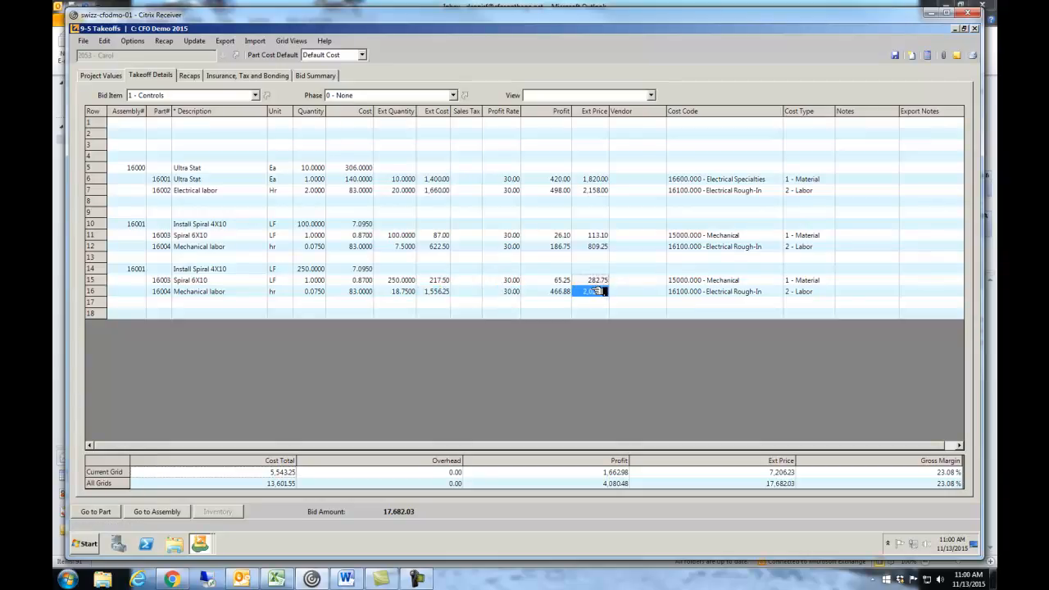
click(97, 474)
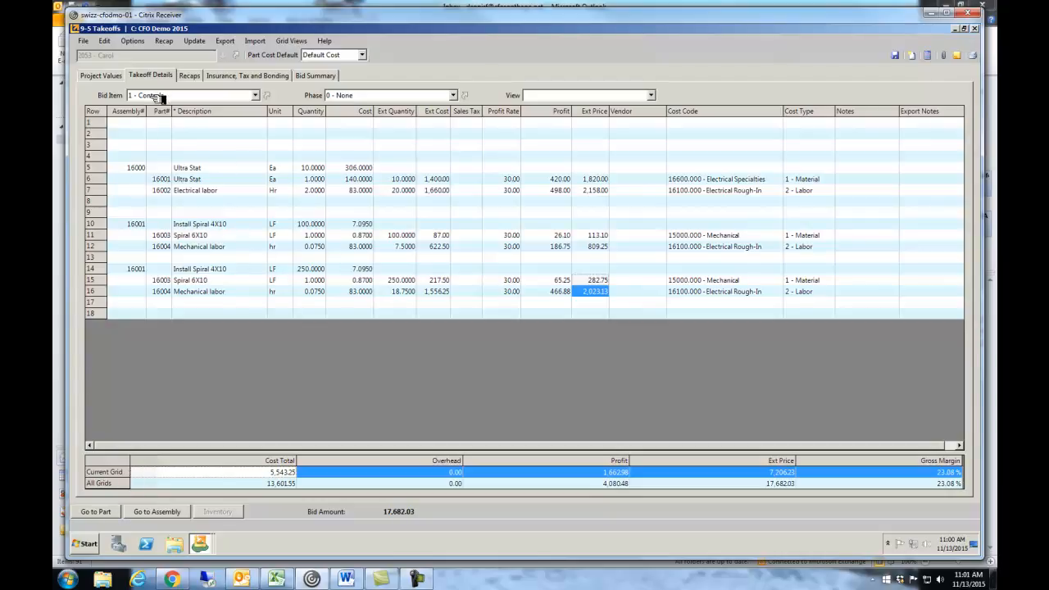
Review the takeoff details of the Ducting and hot water piping bid items, and return to the Controls bid item.
click(257, 96)
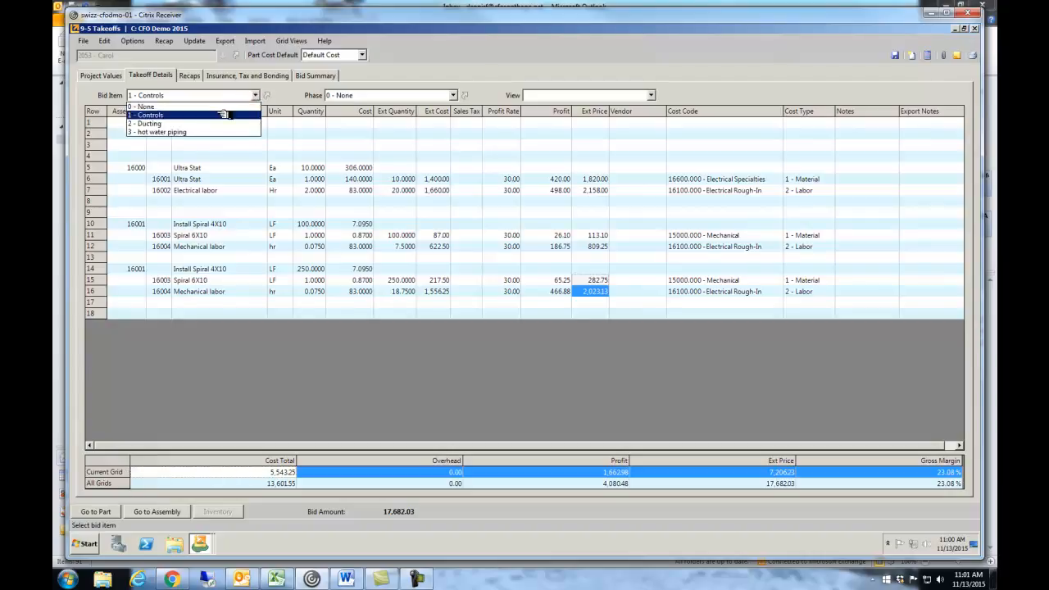
click(185, 122)
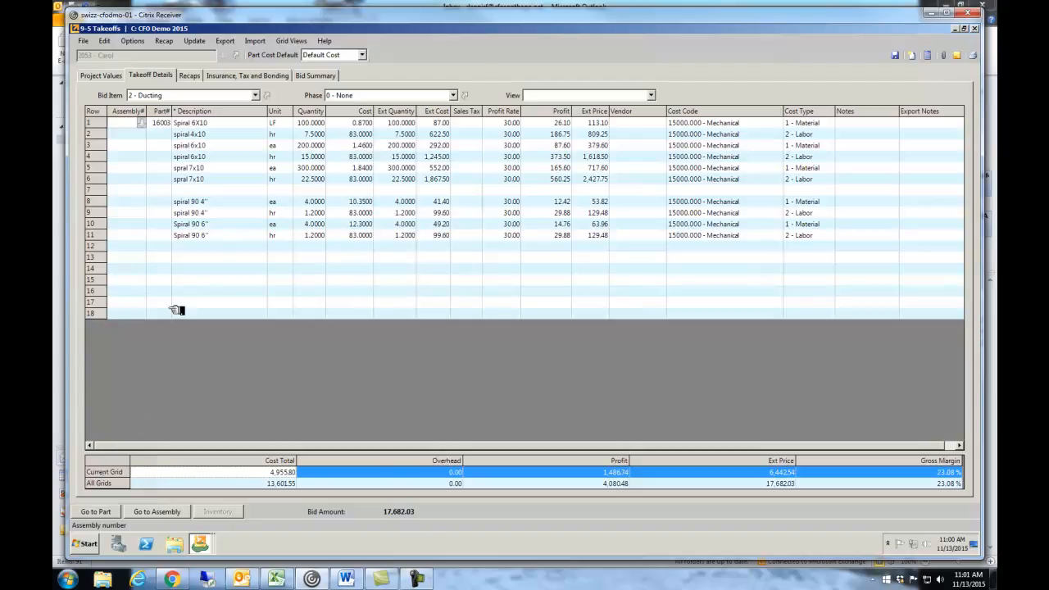
click(255, 96)
click(199, 132)
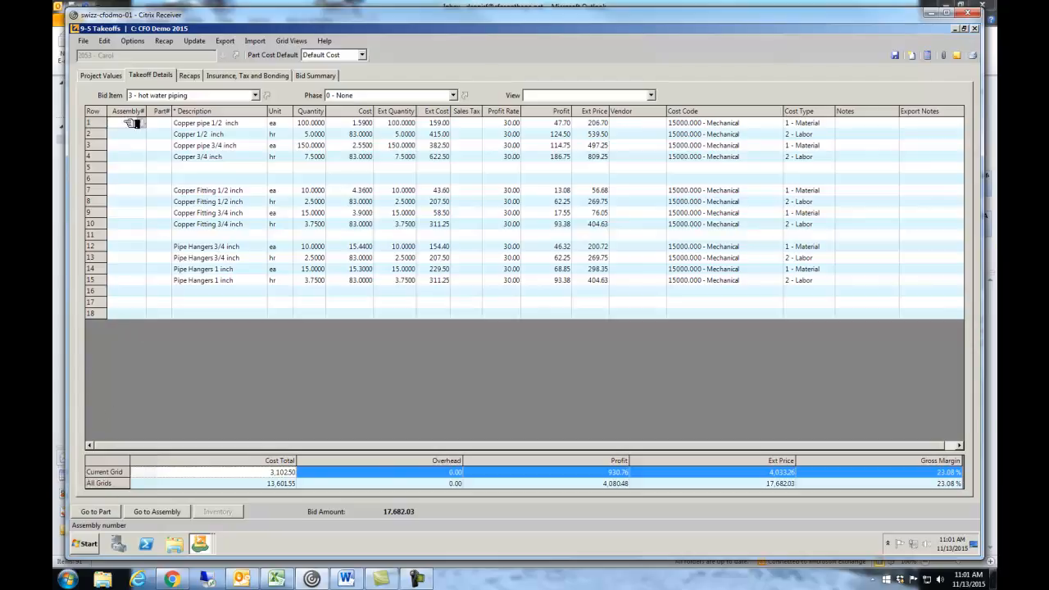
click(159, 95)
click(160, 112)
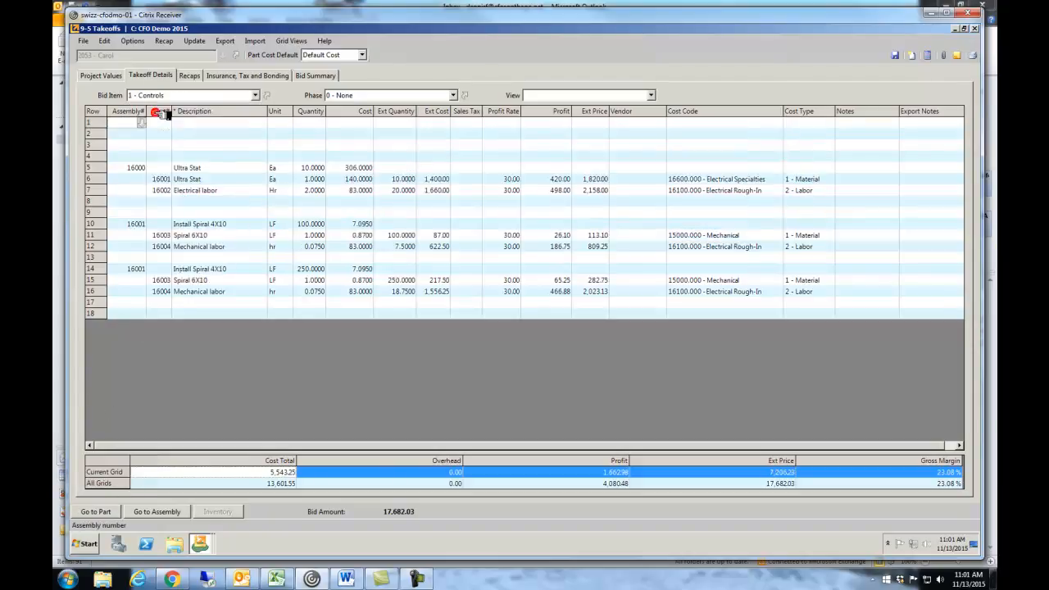
Open the assembly record for 16001 from row 14 and examine its description, unit and parts list.
click(134, 267)
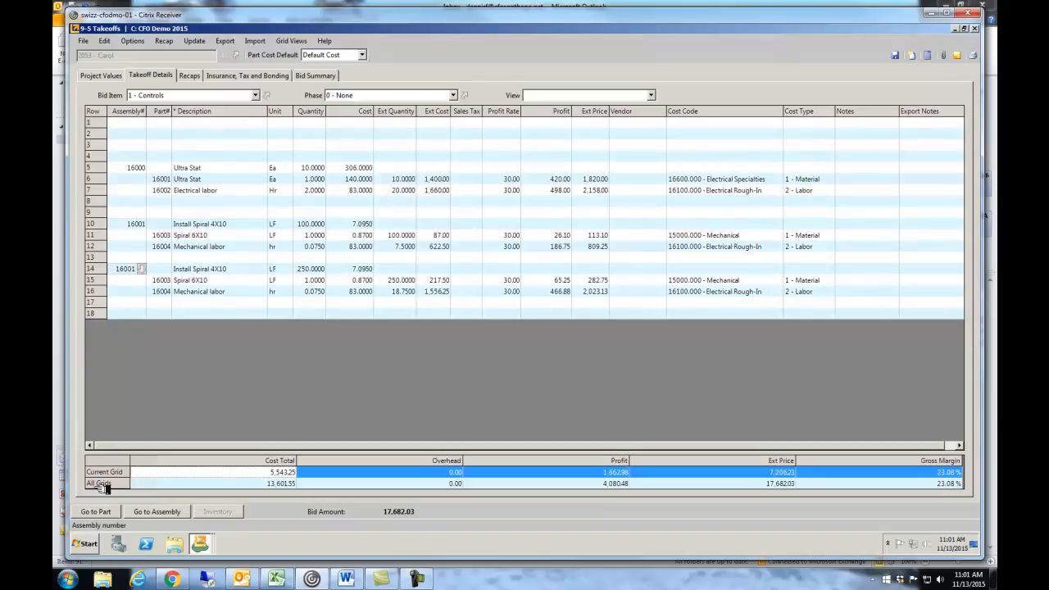
click(150, 512)
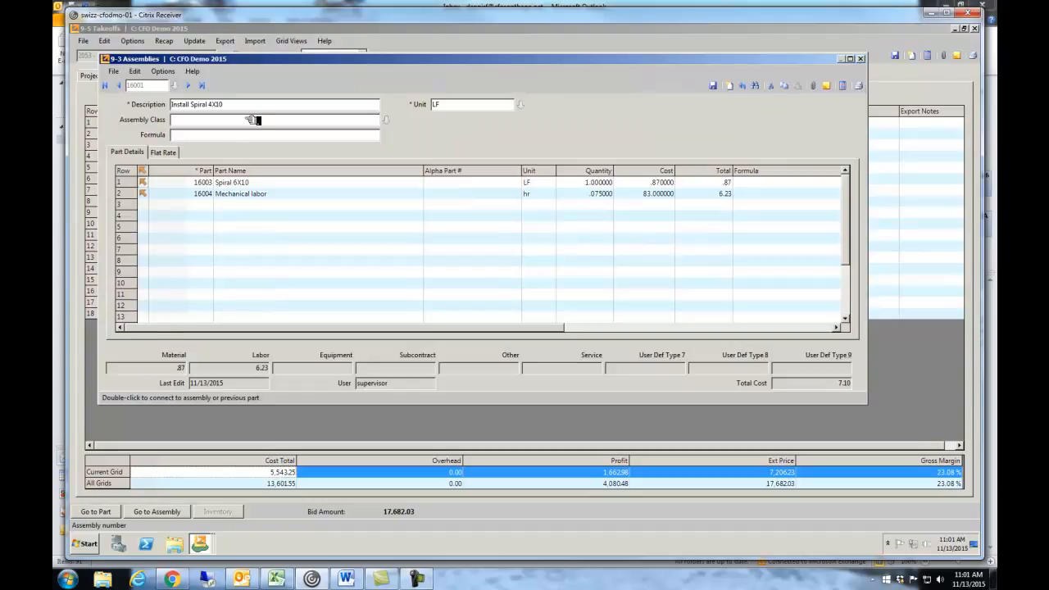
click(254, 105)
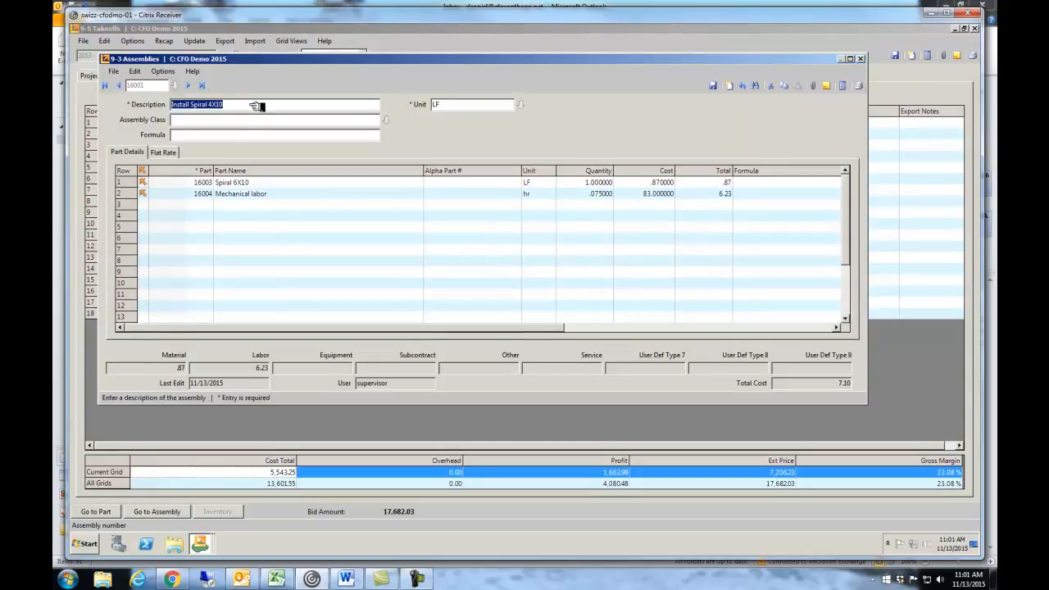
click(445, 104)
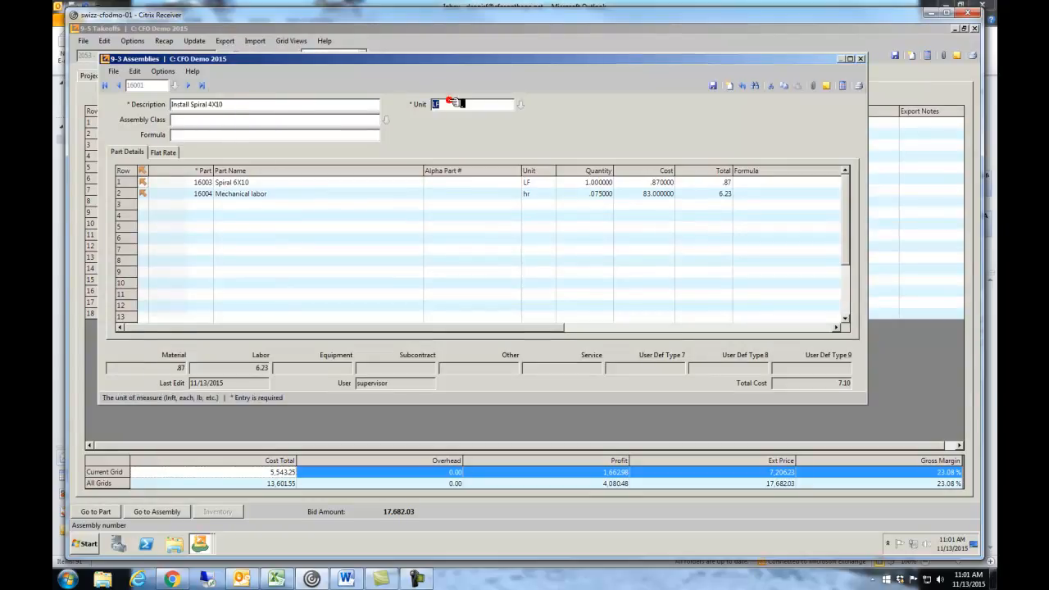
click(198, 195)
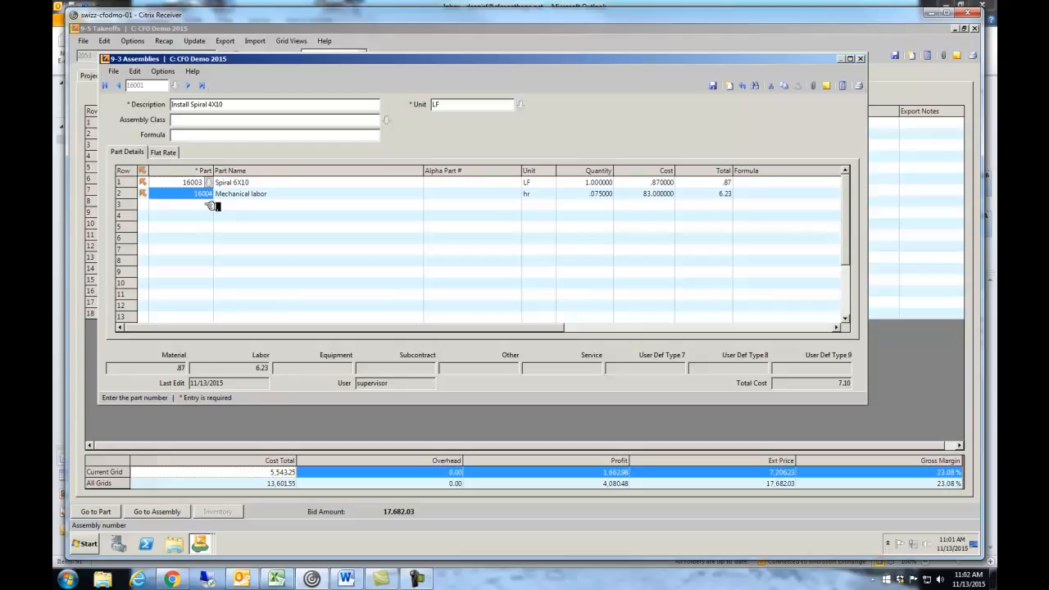
click(209, 204)
click(209, 216)
drag(215, 185, 208, 285)
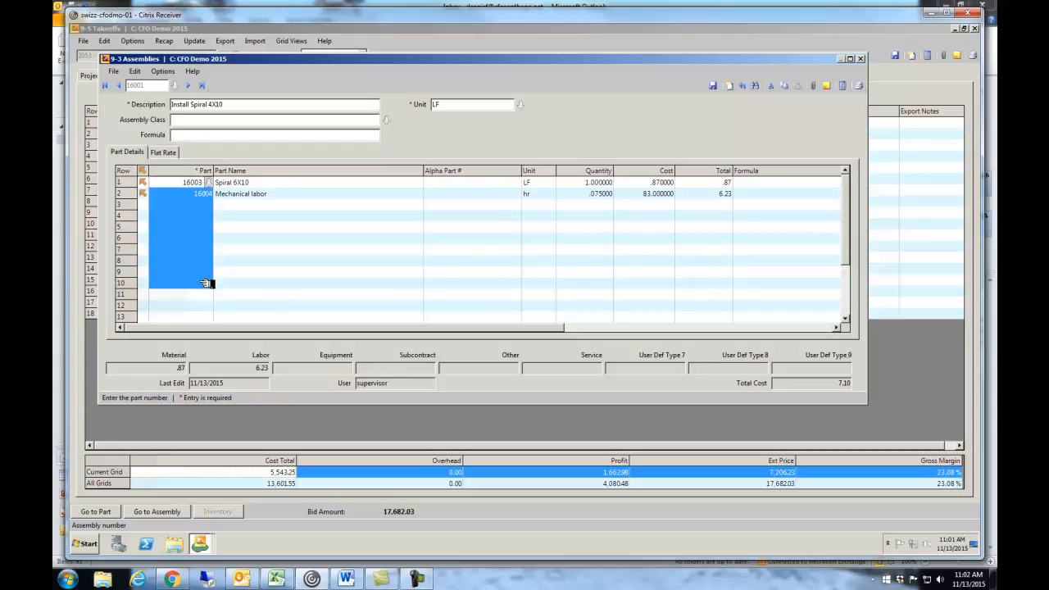
click(231, 106)
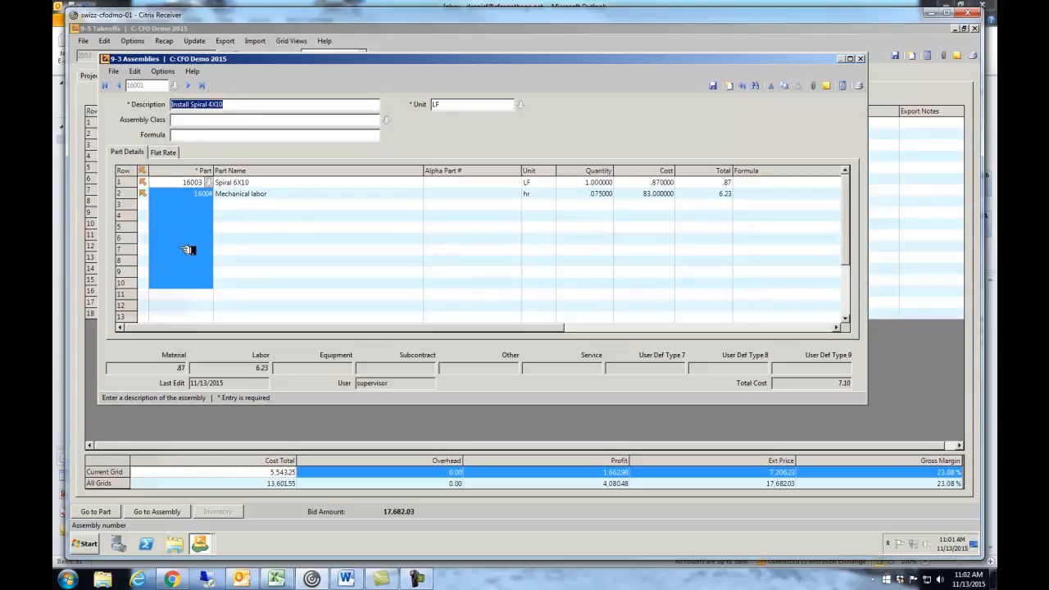
click(273, 191)
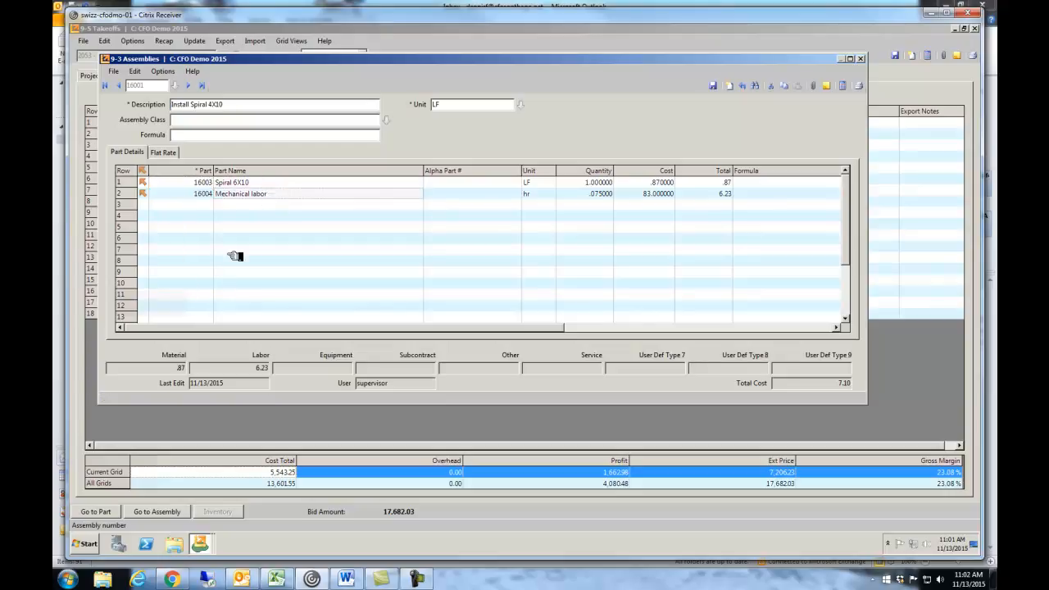
Copy the Install Spiral 4X10 assembly into a new assembly record, and close the Assemblies window without saving.
click(236, 106)
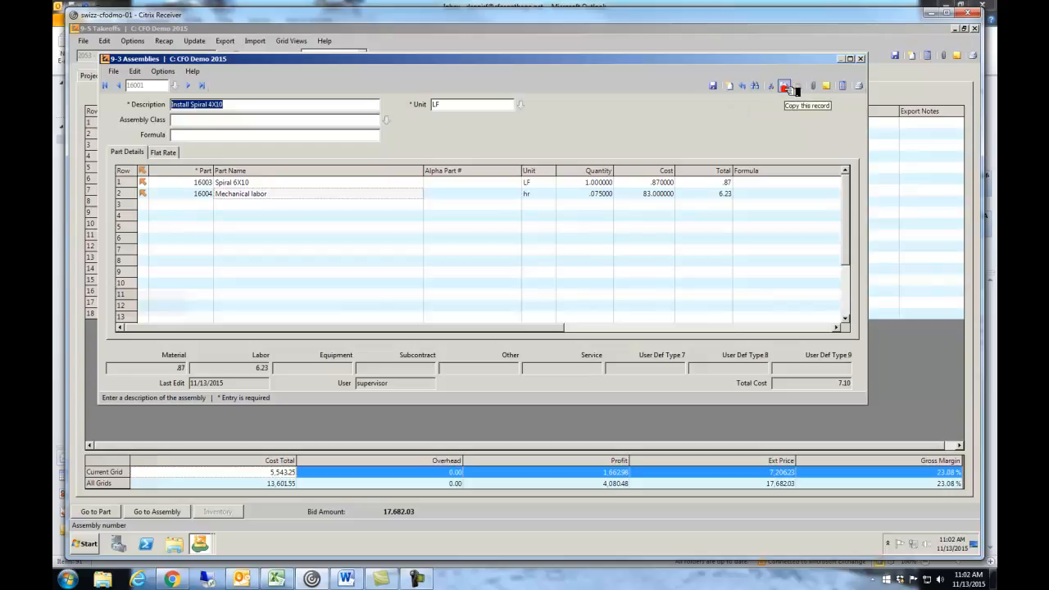
click(737, 85)
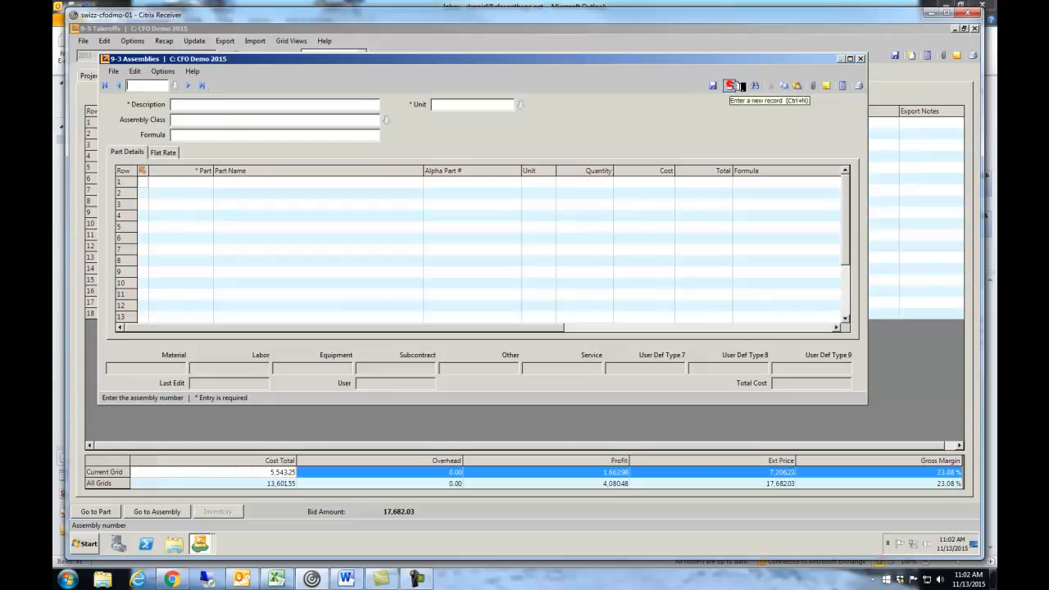
click(798, 86)
click(205, 187)
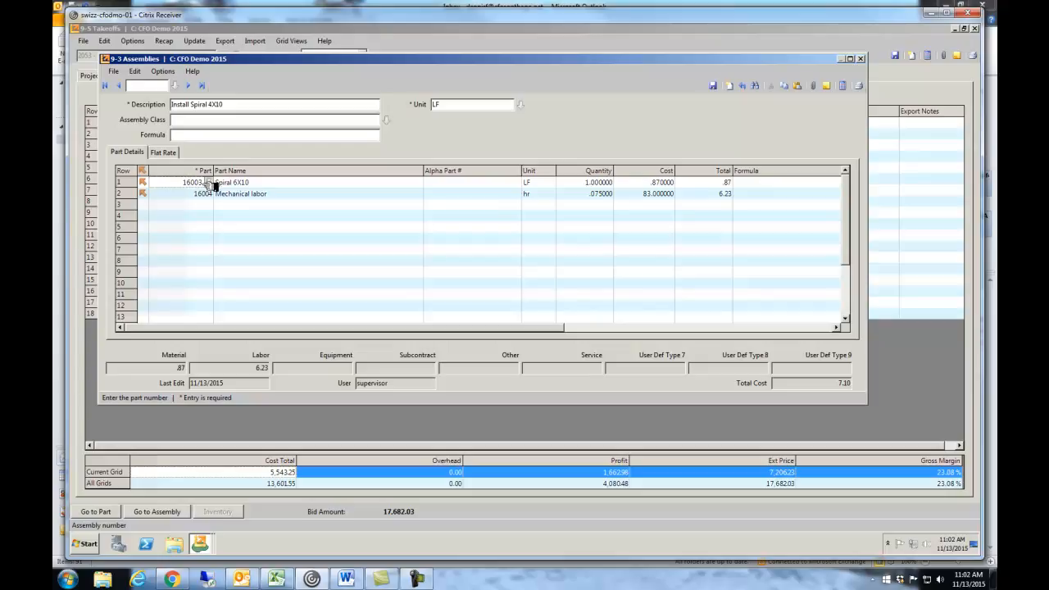
click(604, 196)
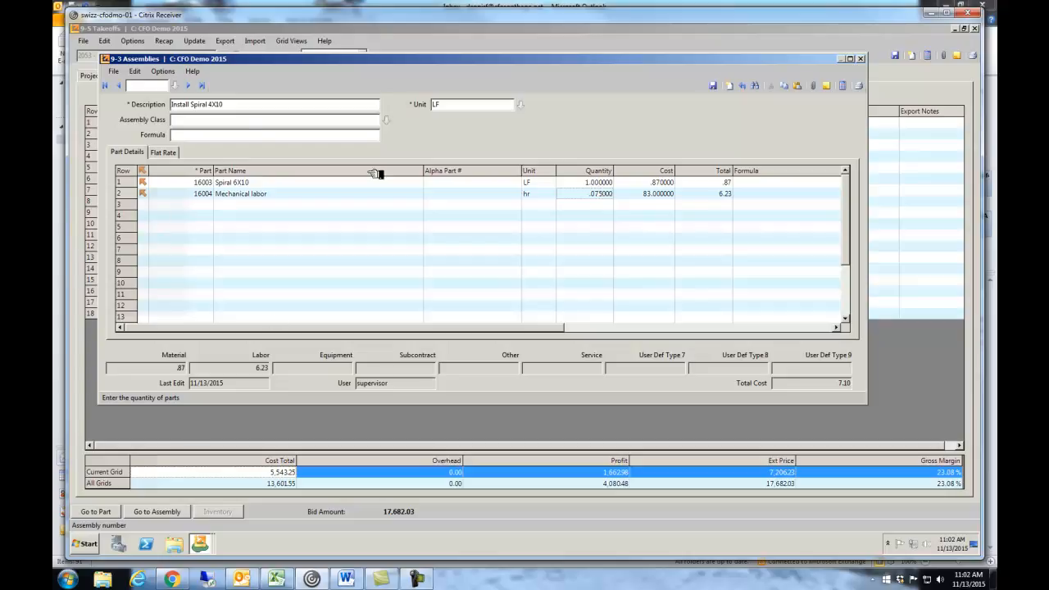
click(865, 58)
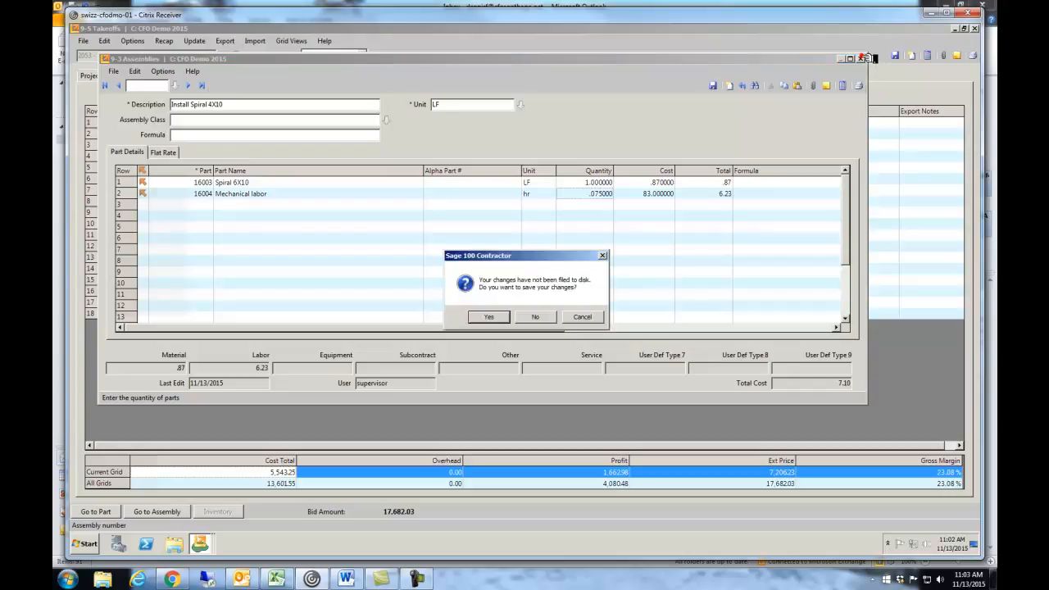
click(542, 318)
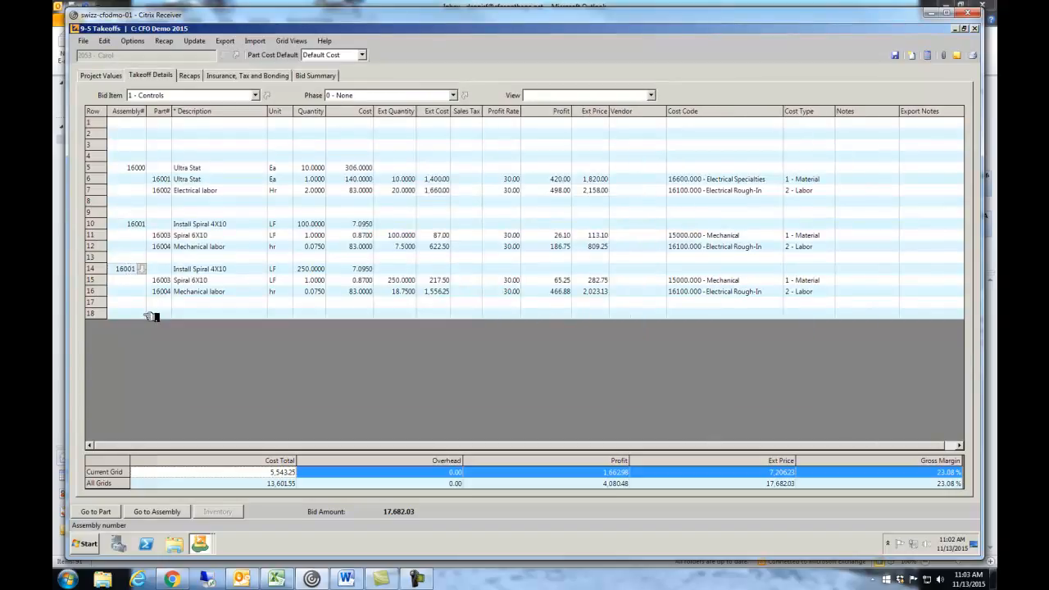
Browse the assembly list from row 2, expand the 3000 - Concrete class to view its subclasses, and close the list.
click(148, 135)
click(144, 134)
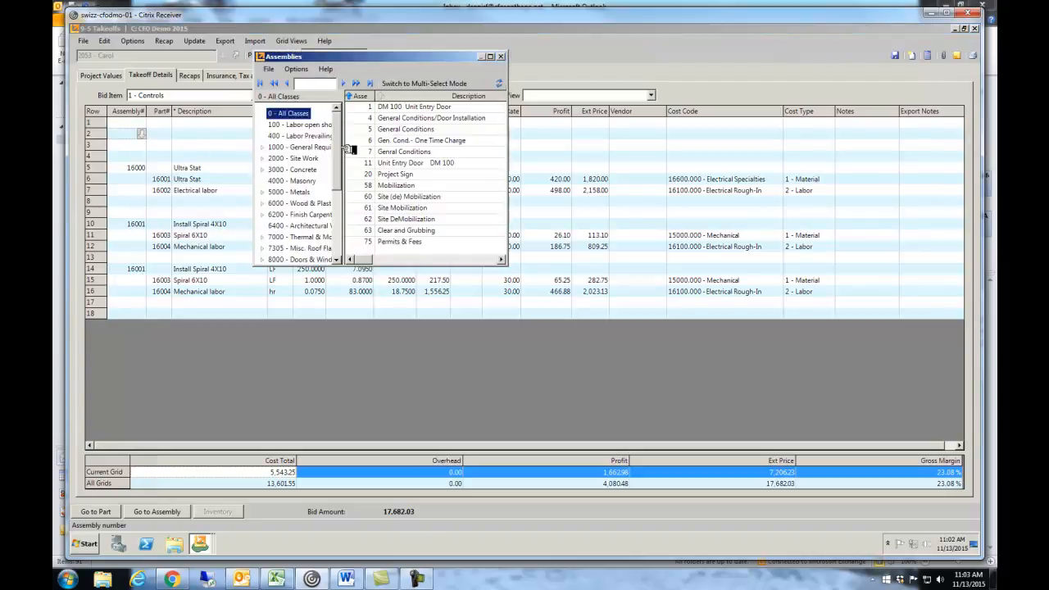
drag(352, 151, 378, 151)
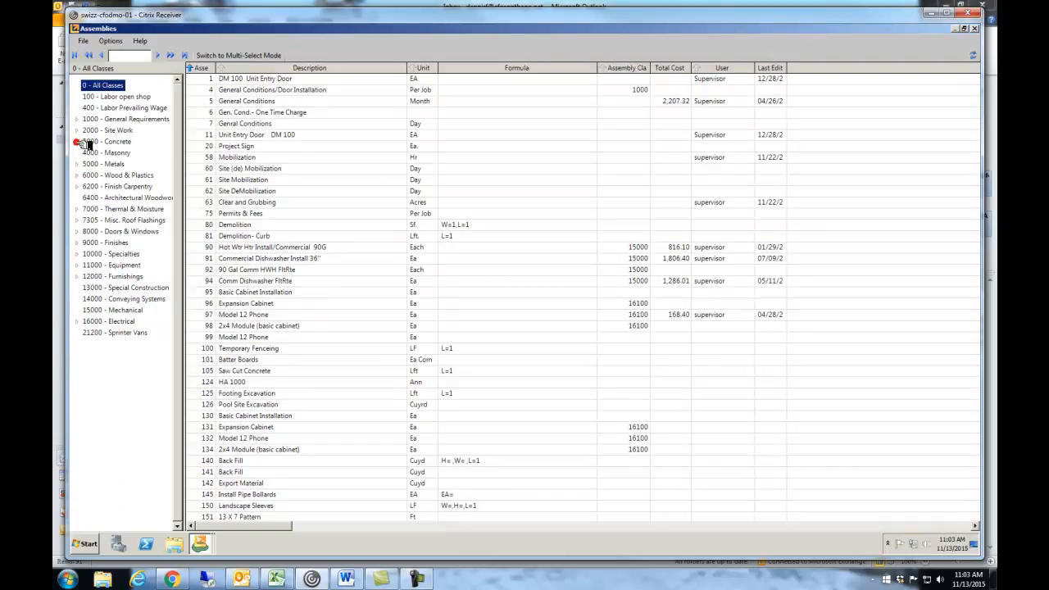
click(78, 142)
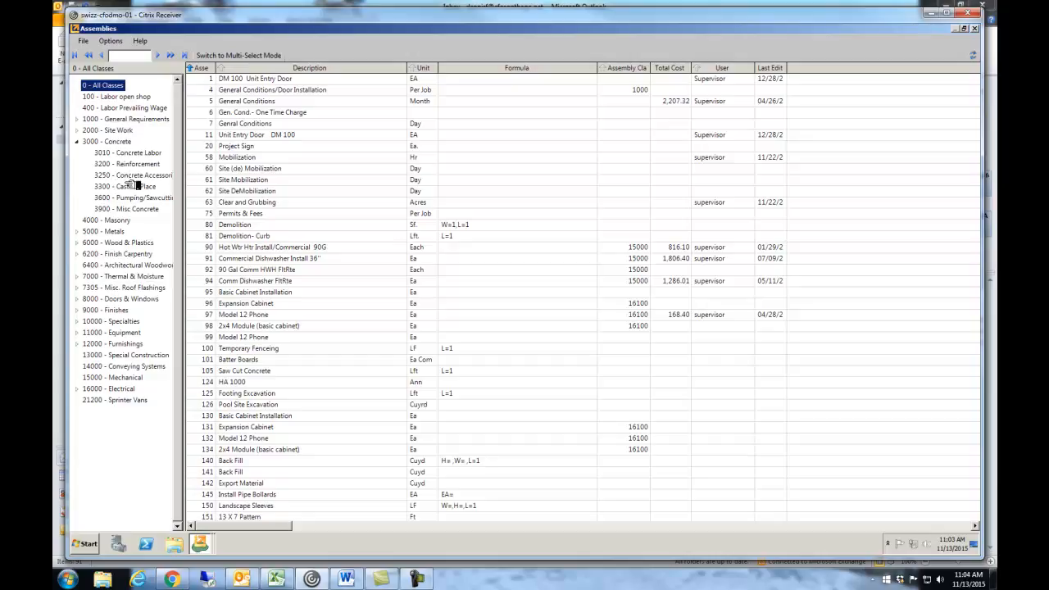
click(975, 28)
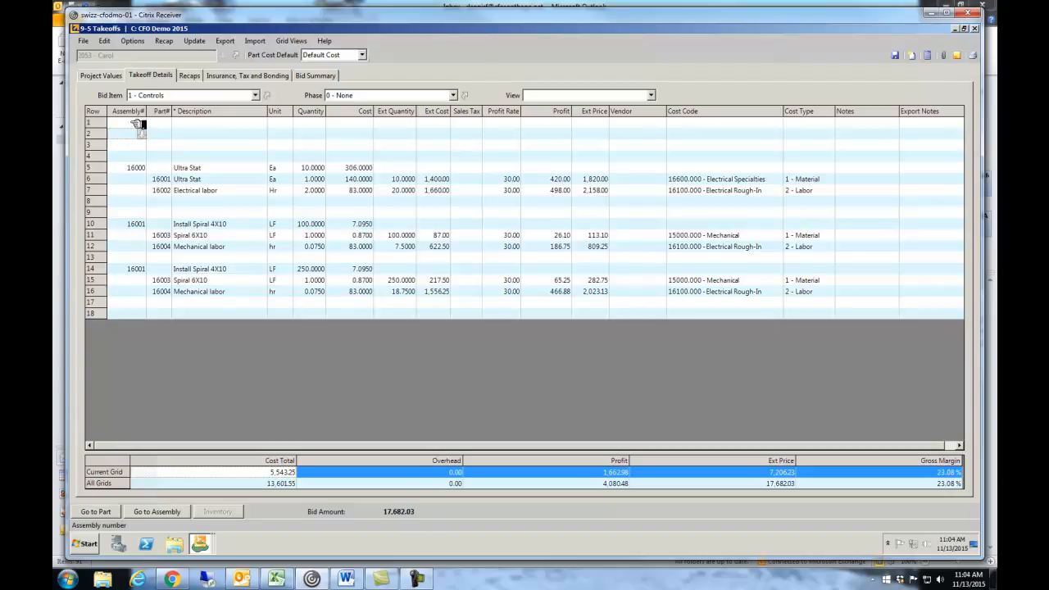
Select the assembly and part rows 1 to 16 and export the takeoff grid to a grid file named spiral.
mouse_move(131, 122)
mouse_down()
mouse_move(153, 295)
mouse_move(287, 291)
mouse_up()
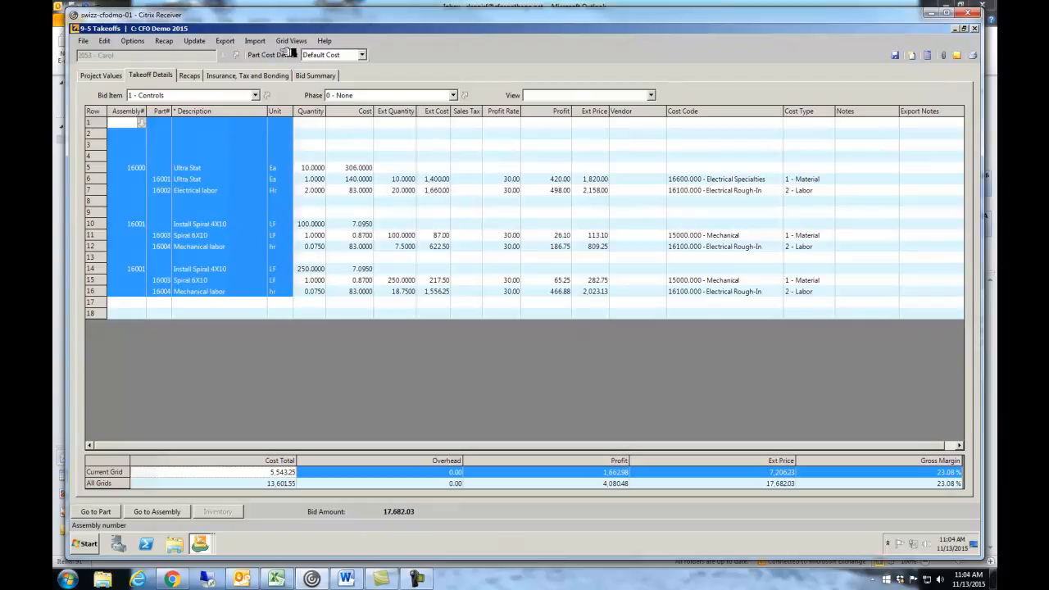
click(235, 41)
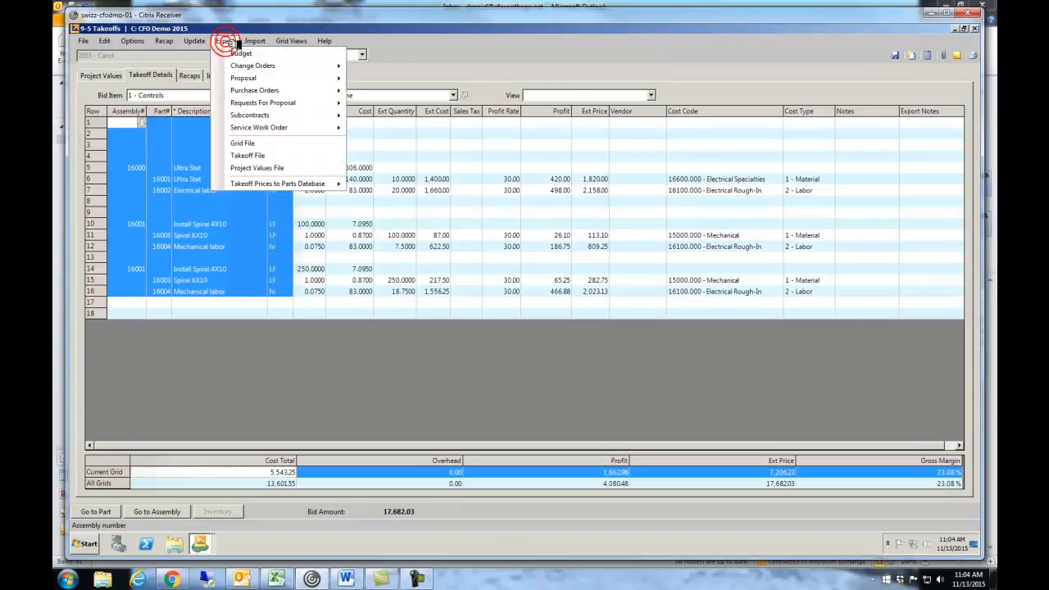
click(250, 143)
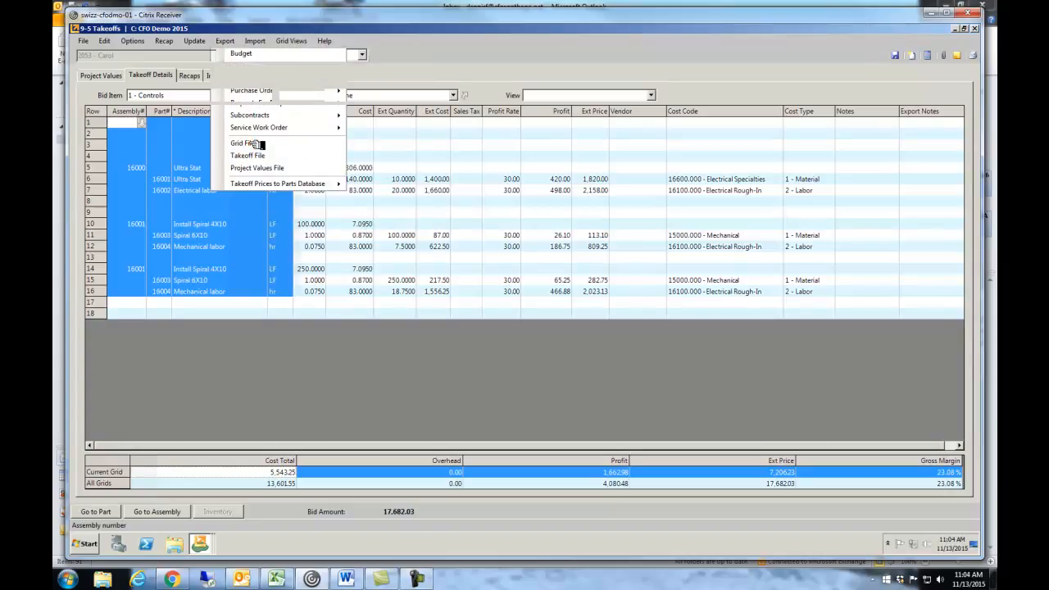
text(sp)
text(i)
text(er)
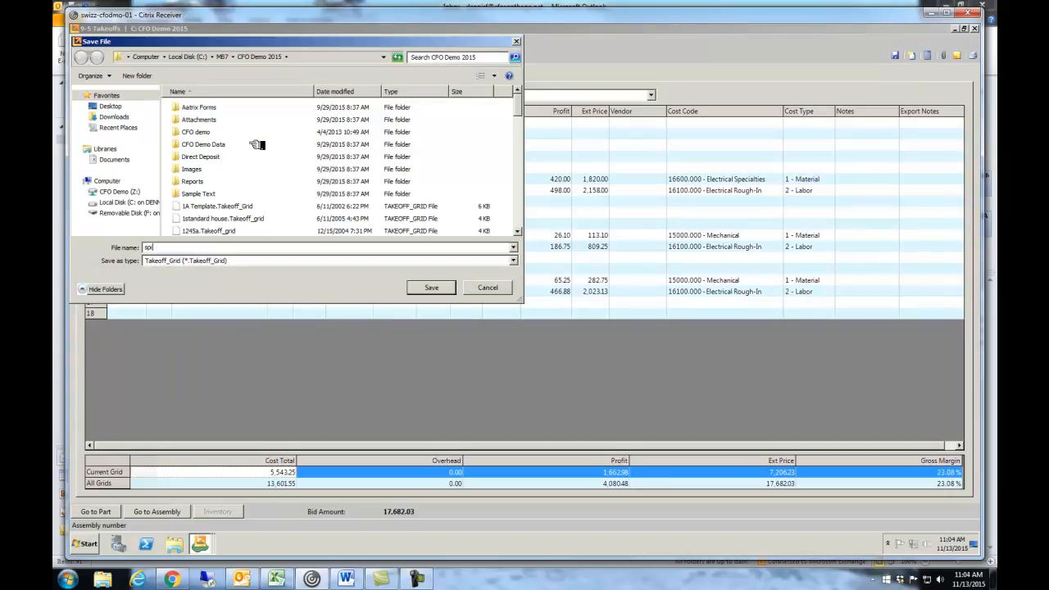
click(432, 288)
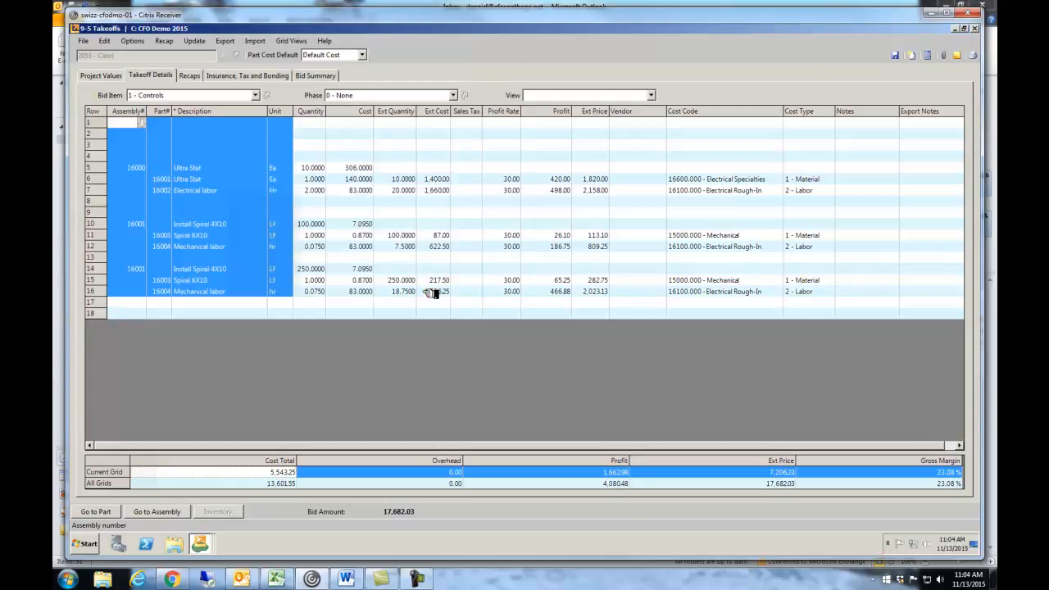
Select all 18 rows of the Controls takeoff grid and clear the entire grid.
click(91, 125)
shift+click(111, 320)
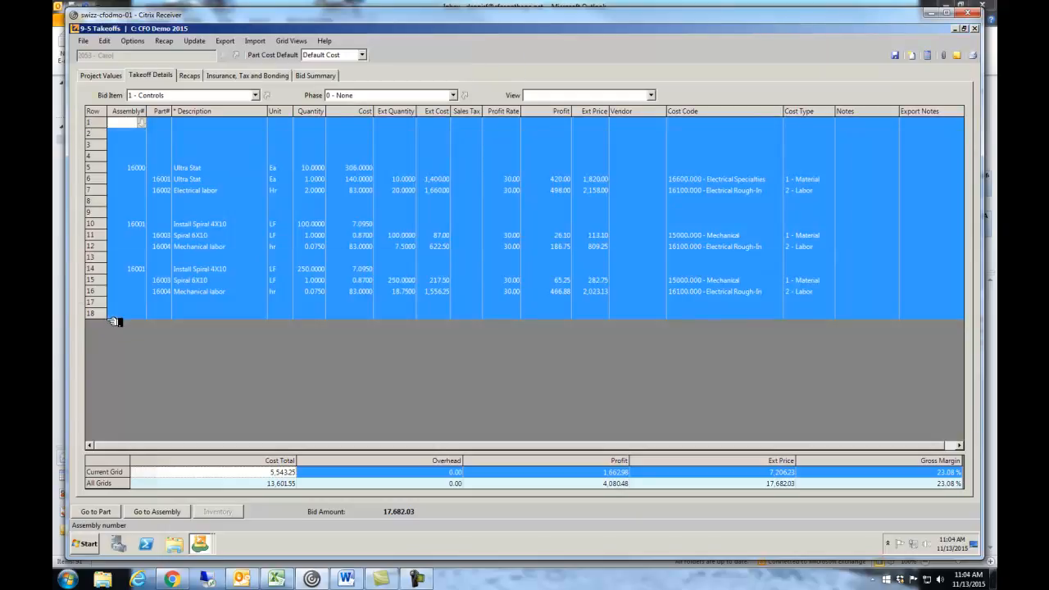
key(Delete)
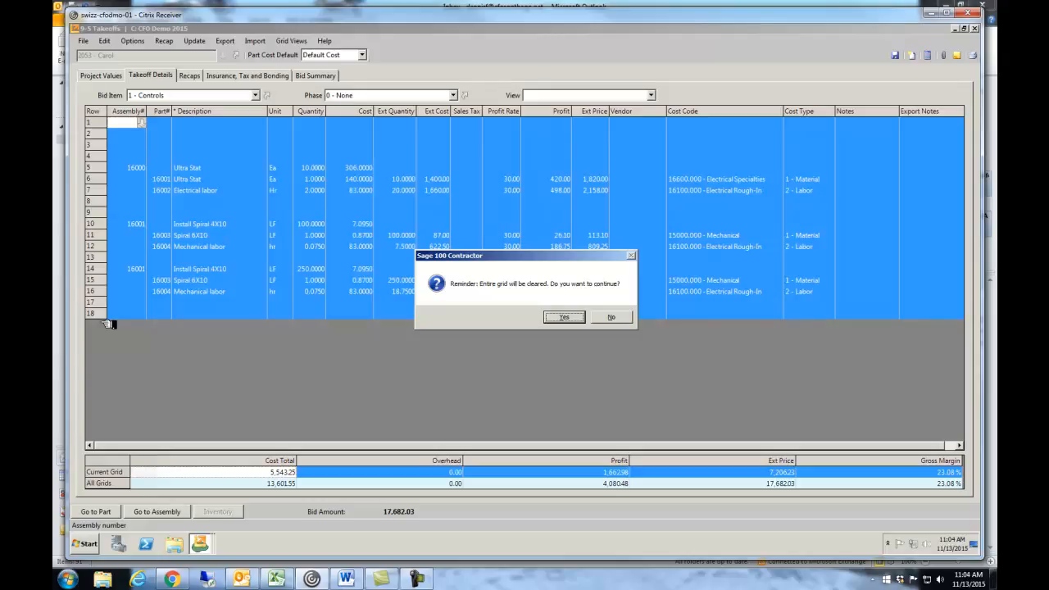
click(558, 318)
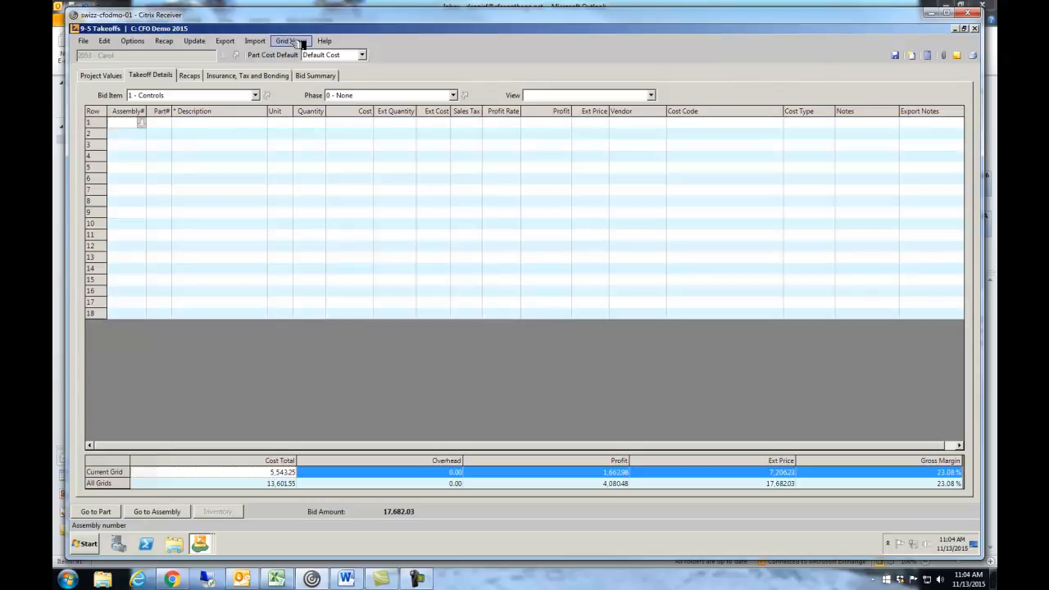
Import the saved spiral.Takeoff_Grid file into the empty Controls grid.
click(264, 43)
click(267, 54)
scroll(522, 123, down, 4)
scroll(522, 201, down, 8)
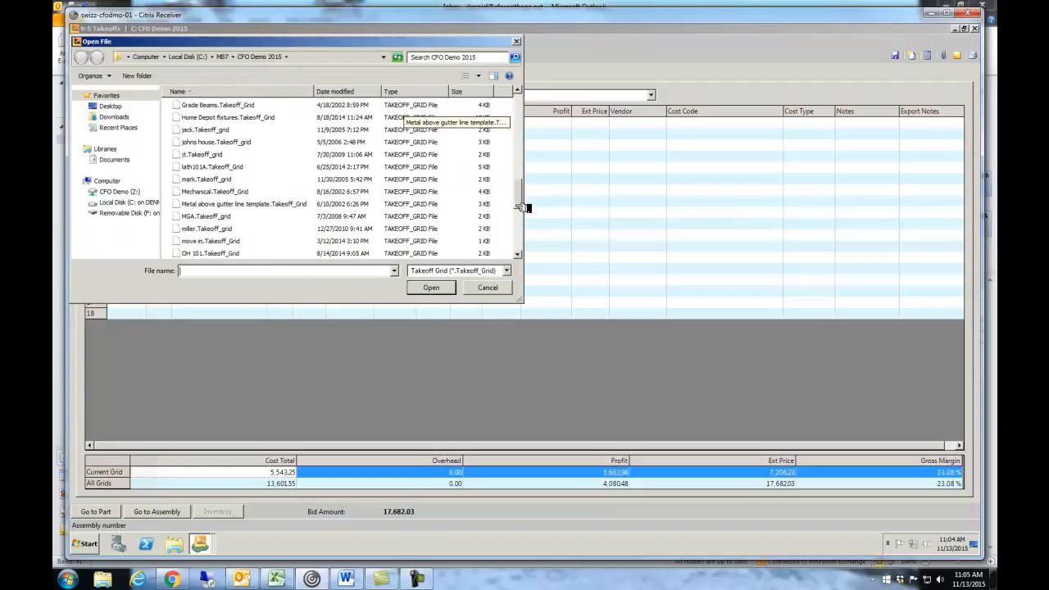
scroll(522, 214, down, 3)
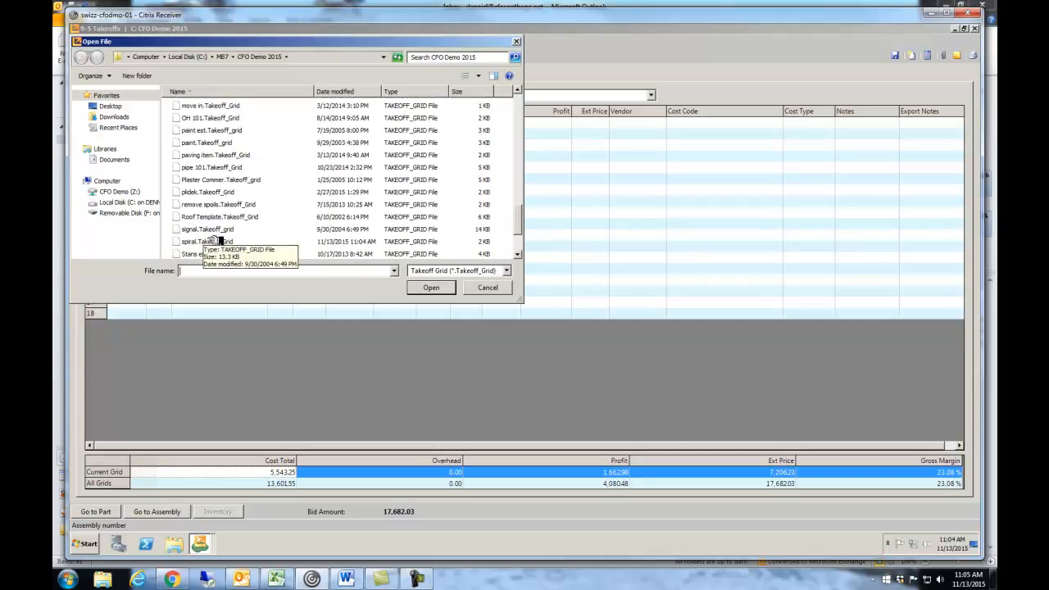
double_click(208, 238)
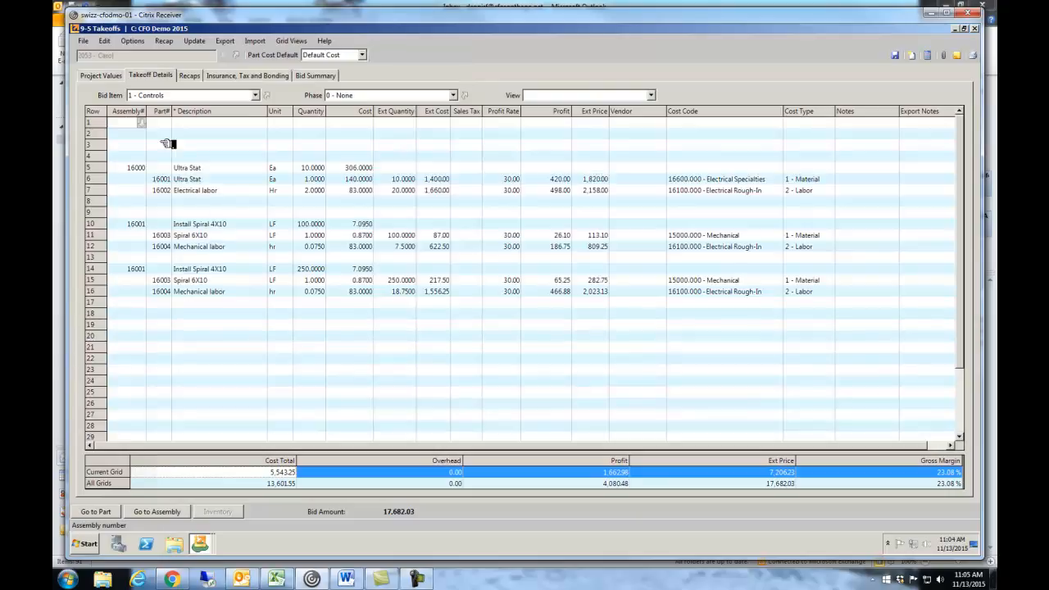
Set the assembly quantities to 6 for Ultra Stat, 400 for Install Spiral 4X10 in row 10 and 500 for the one in row 14.
click(309, 169)
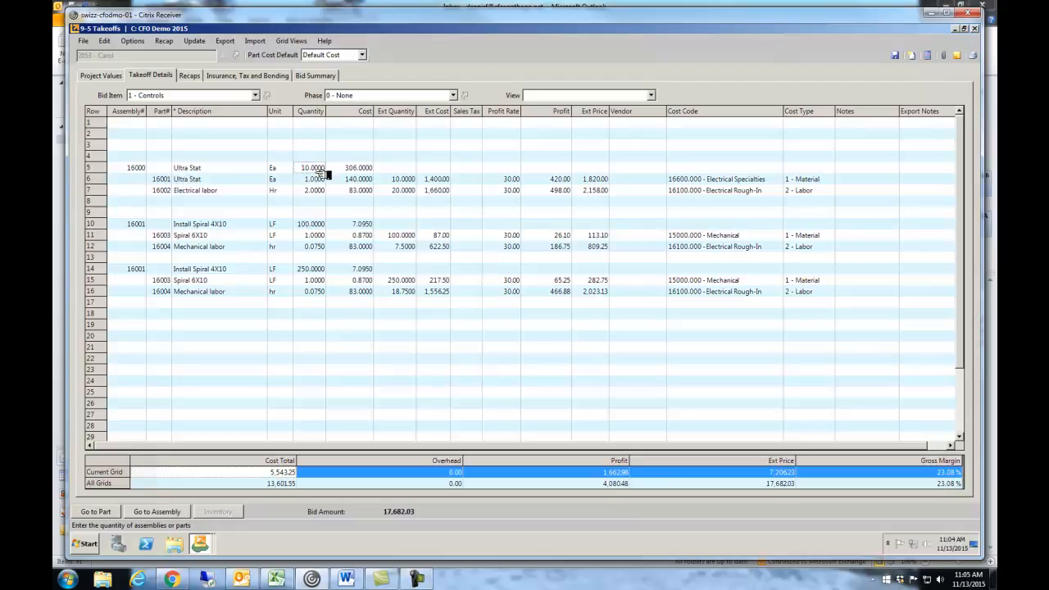
text(6)
key(Down)
key(Down)
key(Down)
key(Down)
key(Down)
key(Down)
text(6)
key(Up)
text(4)
key(Return)
text(500)
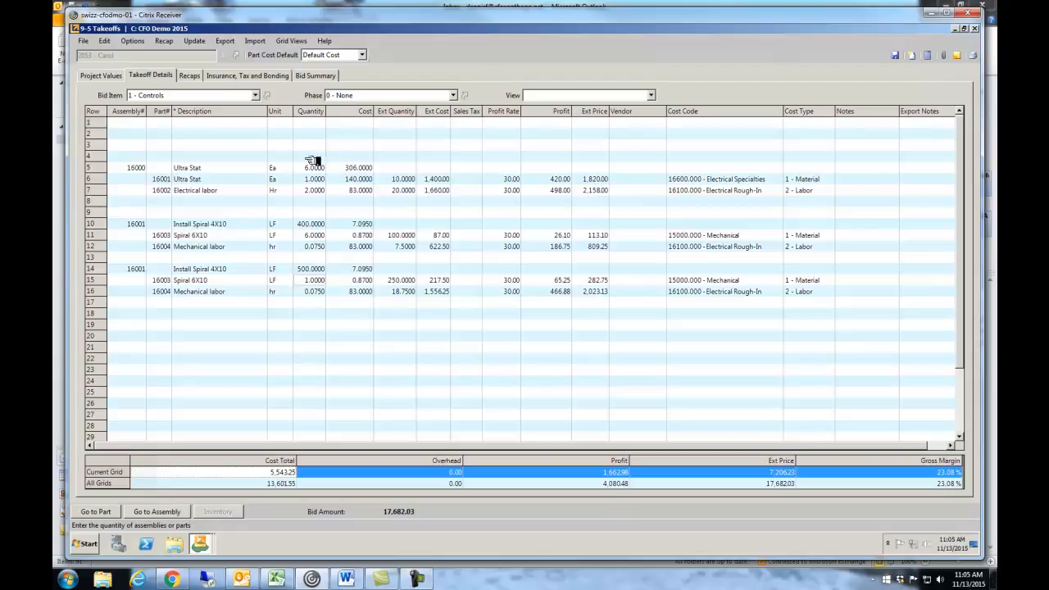
Correct the Spiral 6X10 quantity in row 11 to 1 and recalculate the takeoff.
click(316, 235)
click(926, 56)
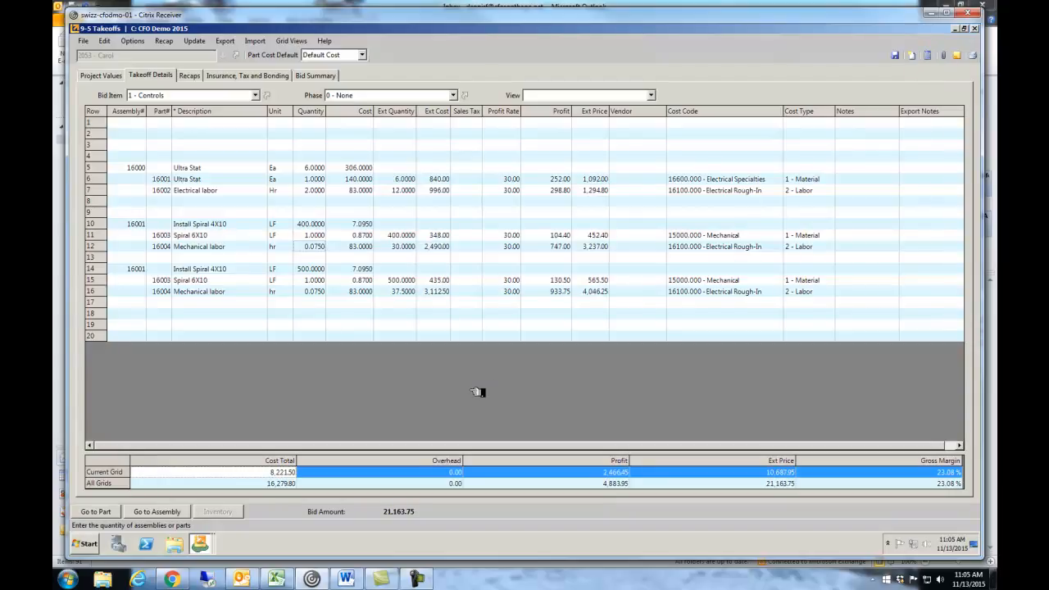